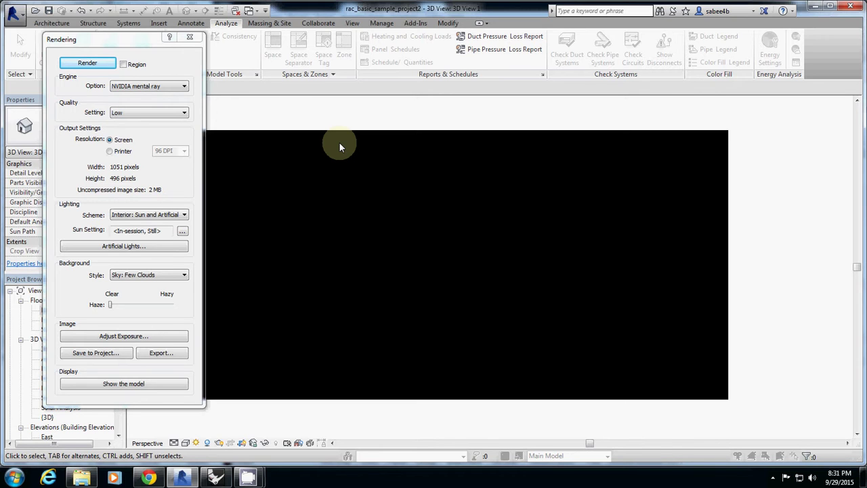
# Enable Region rendering and shrink the red region box over the dining tables to 135 × 115 pixels
pyautogui.click(122, 63)
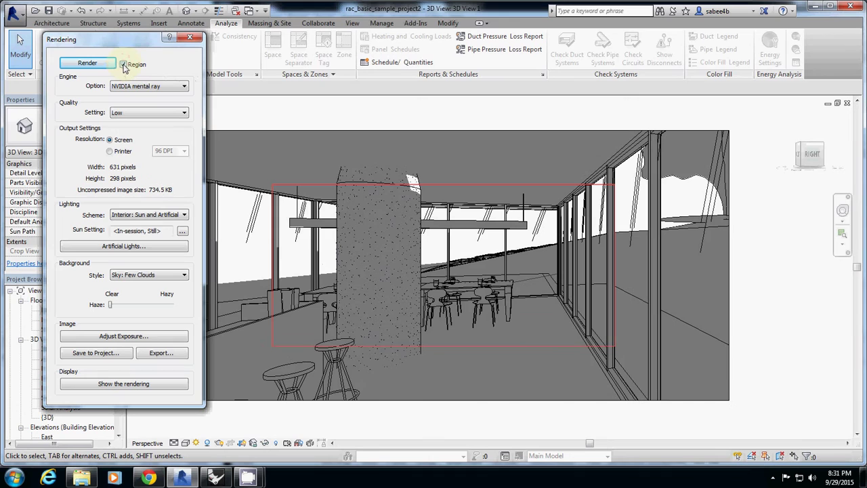
pyautogui.click(378, 185)
pyautogui.moveTo(378, 185); pyautogui.dragTo(384, 161)
pyautogui.moveTo(280, 157); pyautogui.dragTo(447, 254)
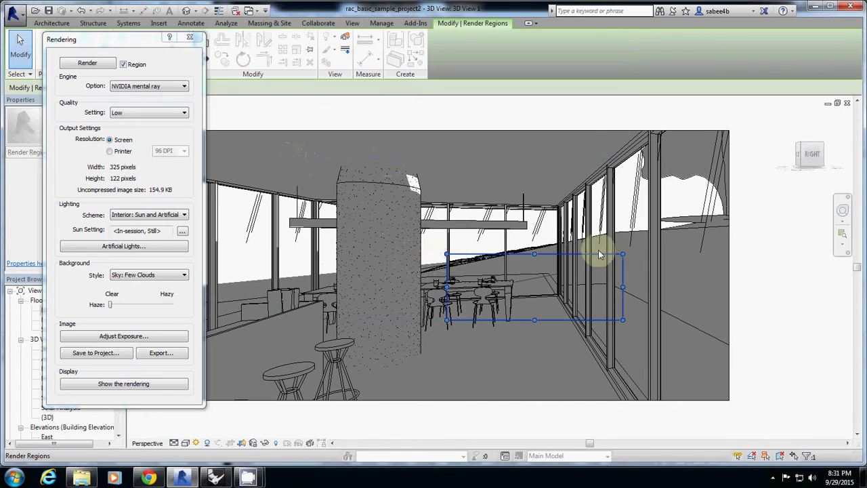
pyautogui.moveTo(623, 254); pyautogui.dragTo(519, 257)
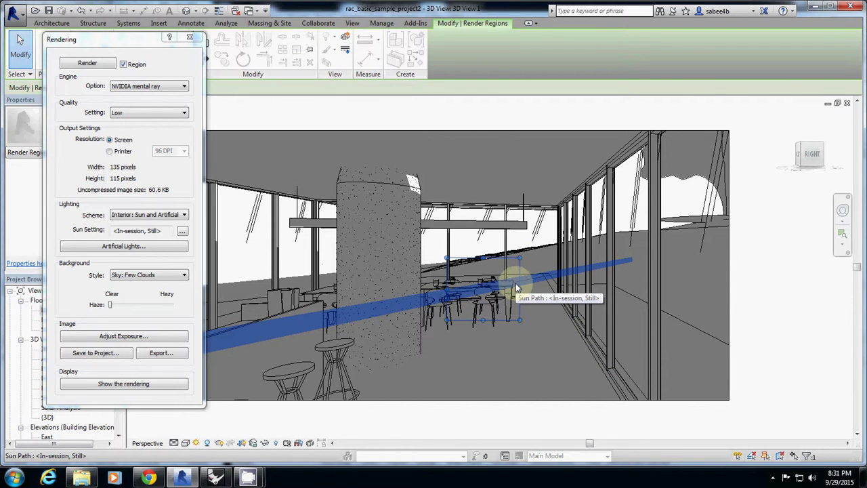
# Render the 135 × 115 region, which comes out almost entirely black
pyautogui.click(85, 63)
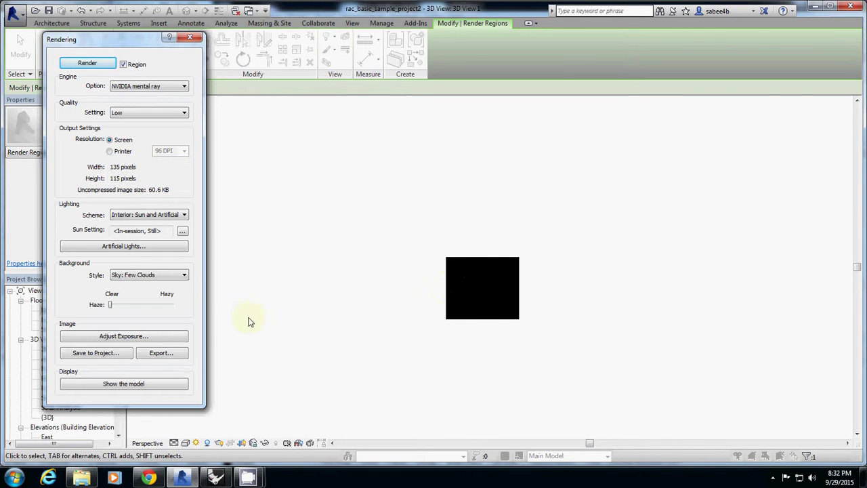
# Lower the exposure value from 13.27 to 5.22 and apply it so the tables appear
pyautogui.click(158, 341)
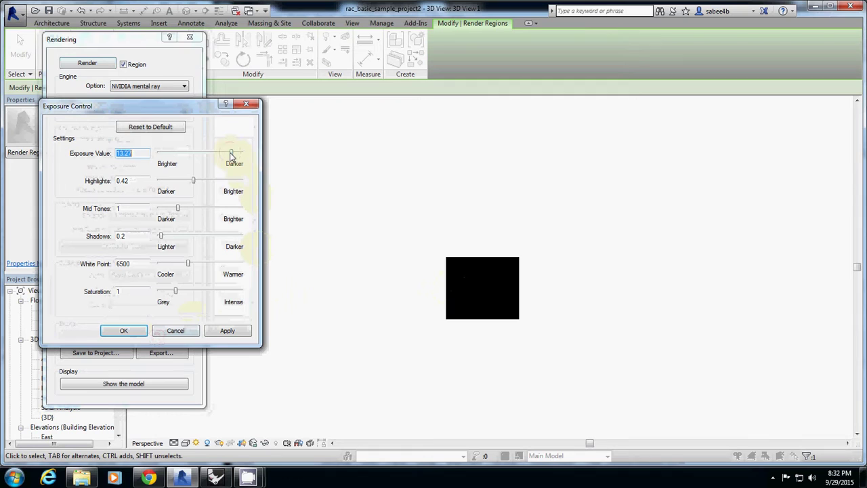
pyautogui.click(227, 331)
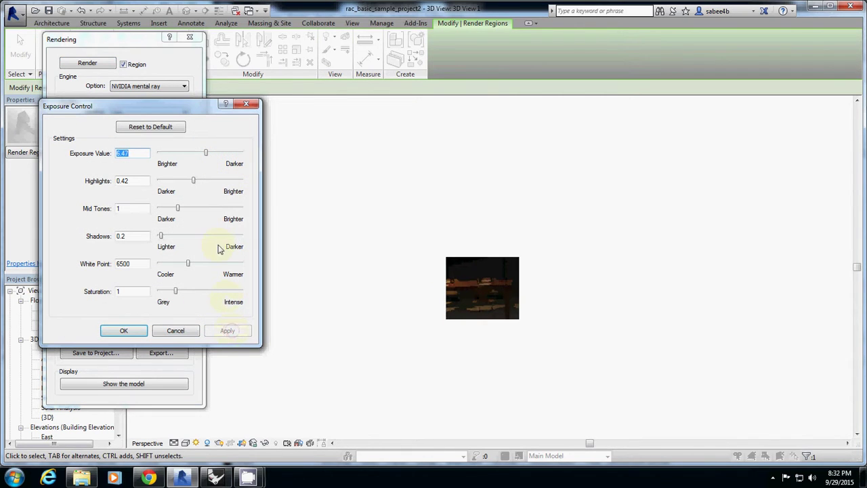
pyautogui.moveTo(206, 153)
pyautogui.mouseDown()
pyautogui.moveTo(185, 153)
pyautogui.moveTo(200, 153)
pyautogui.mouseUp()
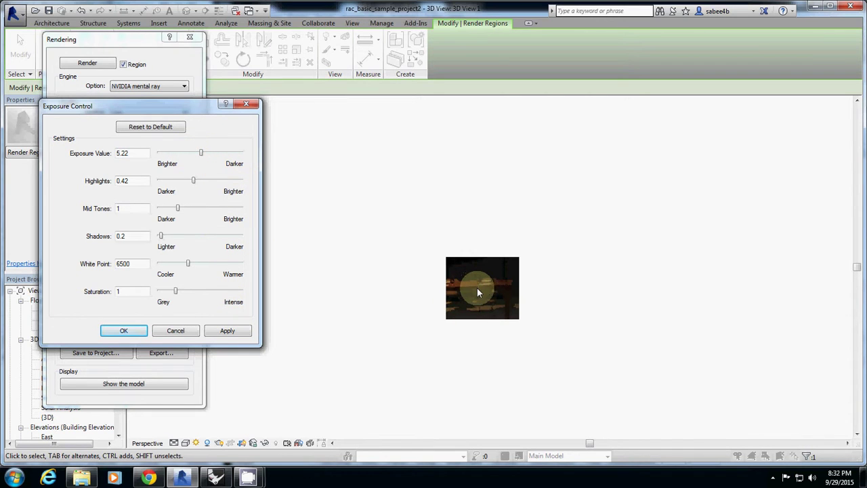
pyautogui.click(124, 330)
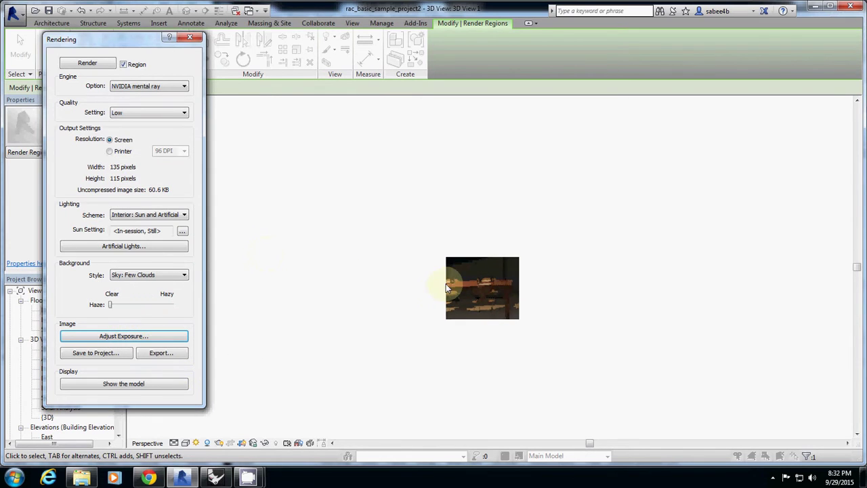
# Close the Rendering dialog and zoom out to show the model instead of the rendered image
pyautogui.click(189, 38)
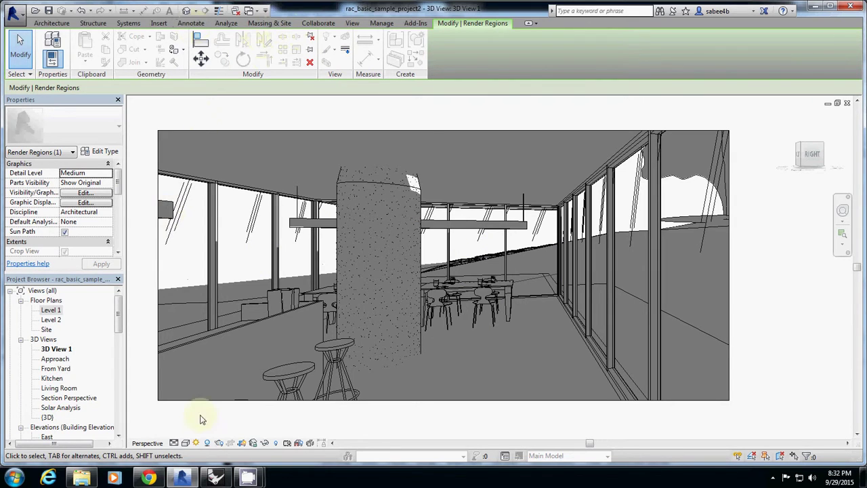
pyautogui.click(219, 443)
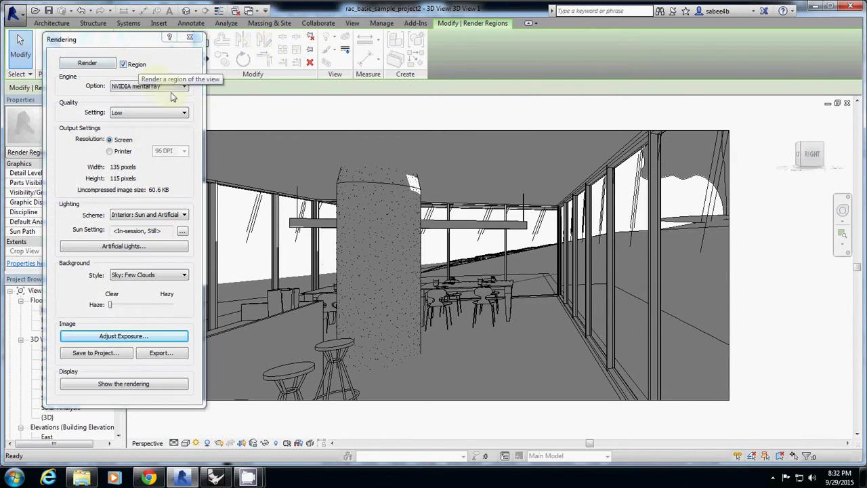
pyautogui.moveTo(141, 43); pyautogui.dragTo(177, 55)
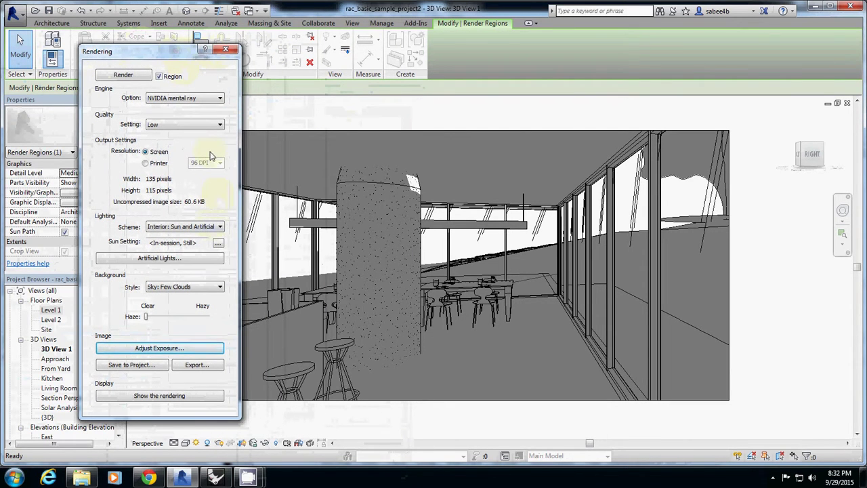
pyautogui.click(225, 50)
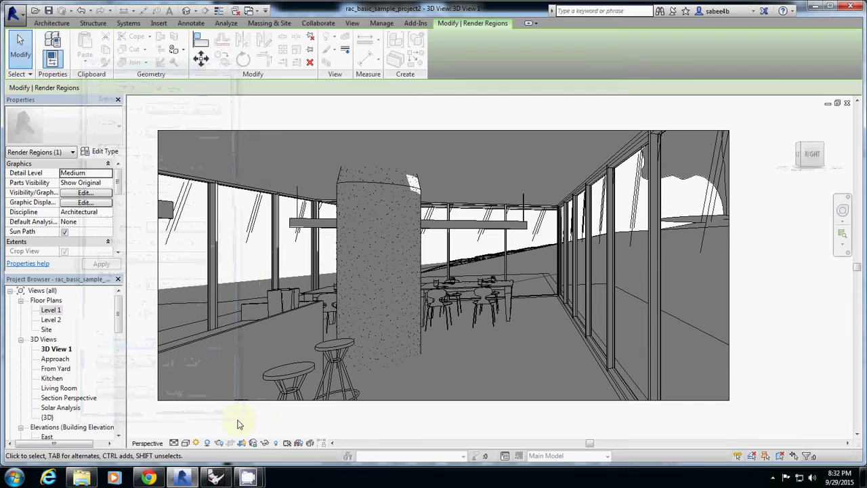
pyautogui.scroll(-1, 371, 287)
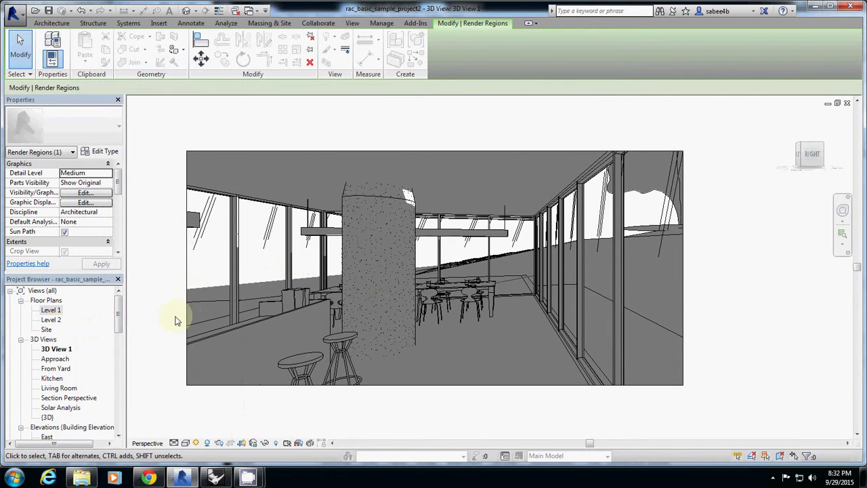
# Reopen the rendering settings and toggle the Region option off and on, leaving it enabled
pyautogui.click(218, 442)
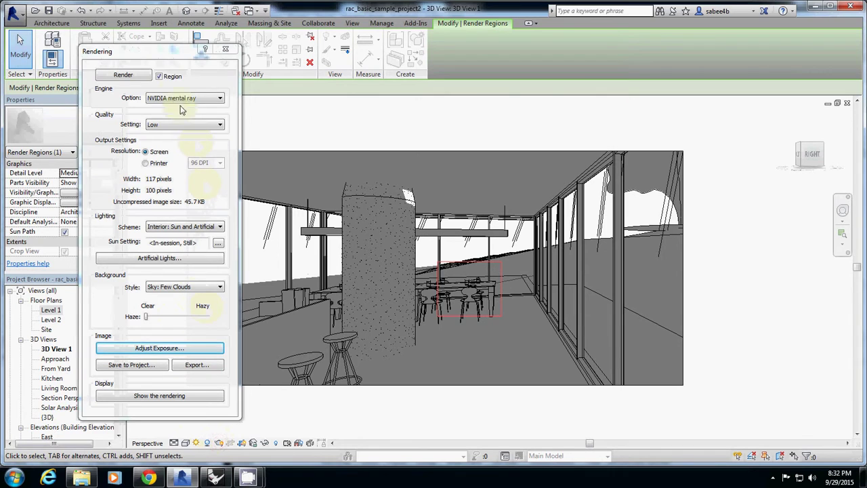
pyautogui.click(160, 76)
pyautogui.click(160, 76)
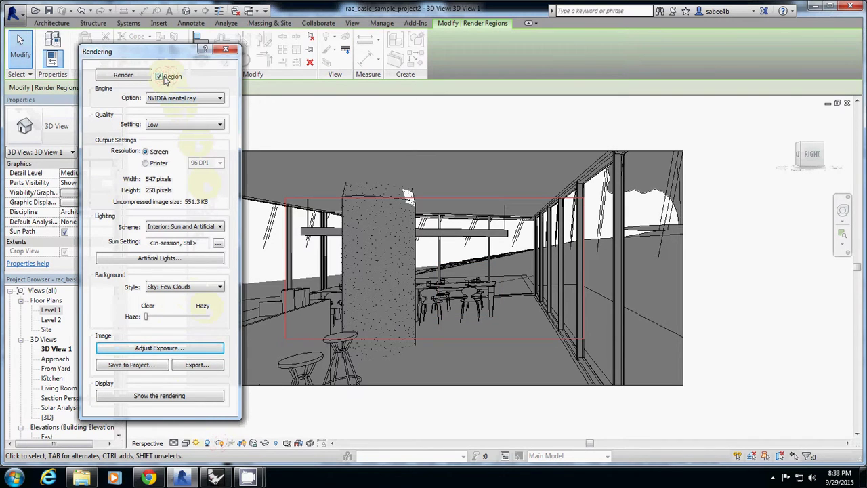
pyautogui.click(165, 78)
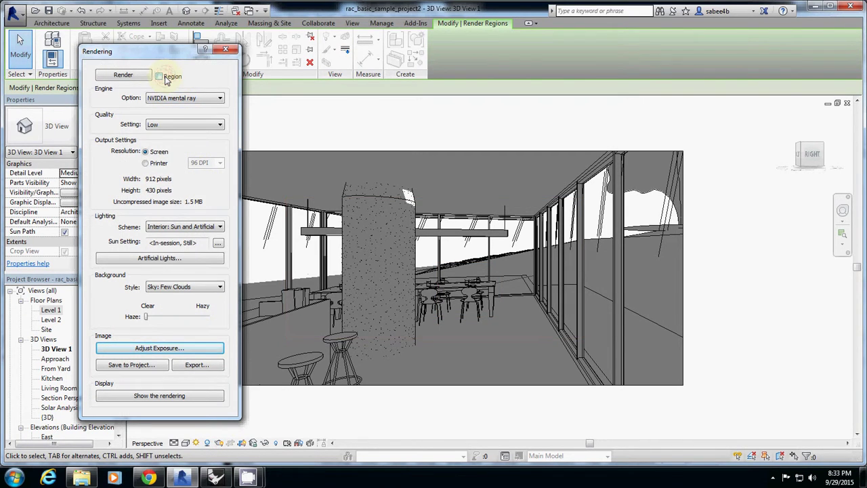
pyautogui.click(167, 79)
pyautogui.click(166, 79)
pyautogui.click(167, 78)
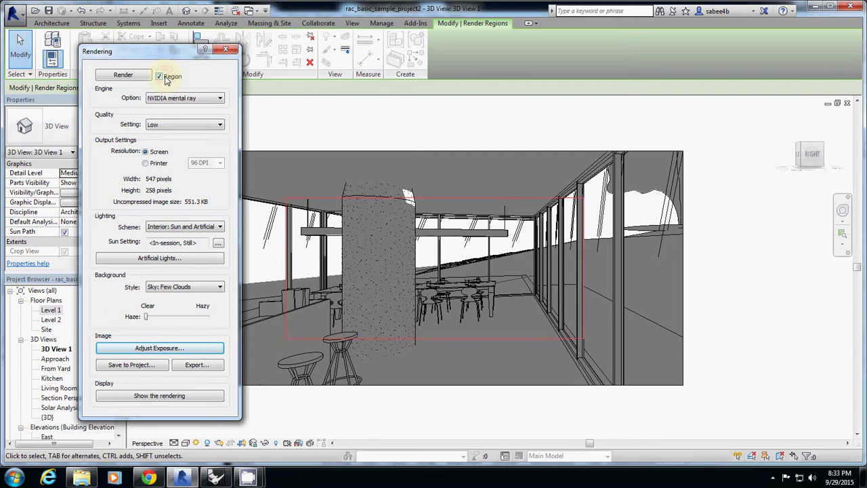
pyautogui.click(164, 80)
pyautogui.click(164, 81)
pyautogui.click(163, 78)
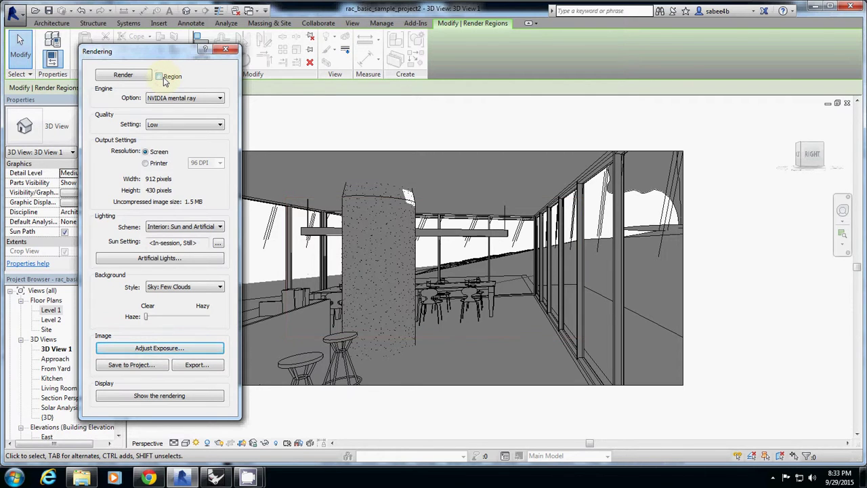
pyautogui.click(163, 77)
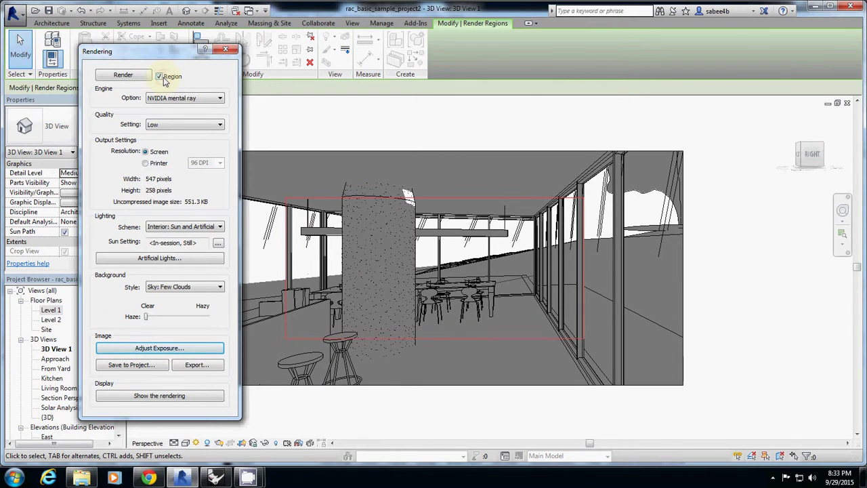
# Move and resize the render region into a narrow 73 × 177 strip from the ceiling light to the tables
pyautogui.click(304, 199)
pyautogui.moveTo(305, 199); pyautogui.dragTo(357, 170)
pyautogui.moveTo(424, 190); pyautogui.dragTo(507, 200)
pyautogui.moveTo(388, 247); pyautogui.dragTo(472, 244)
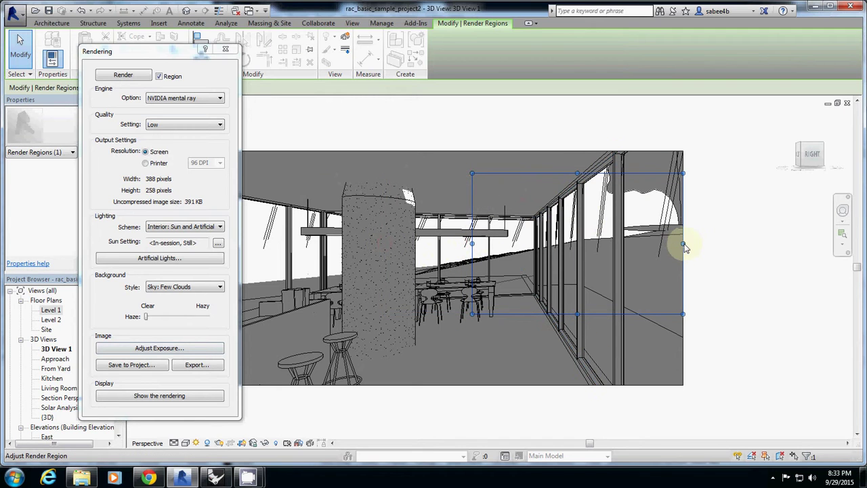
pyautogui.moveTo(681, 243); pyautogui.dragTo(512, 244)
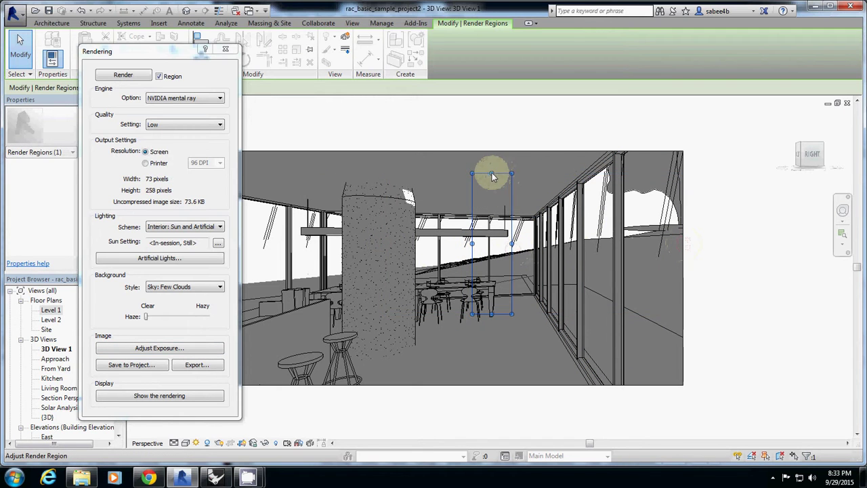
pyautogui.moveTo(492, 174); pyautogui.dragTo(479, 211)
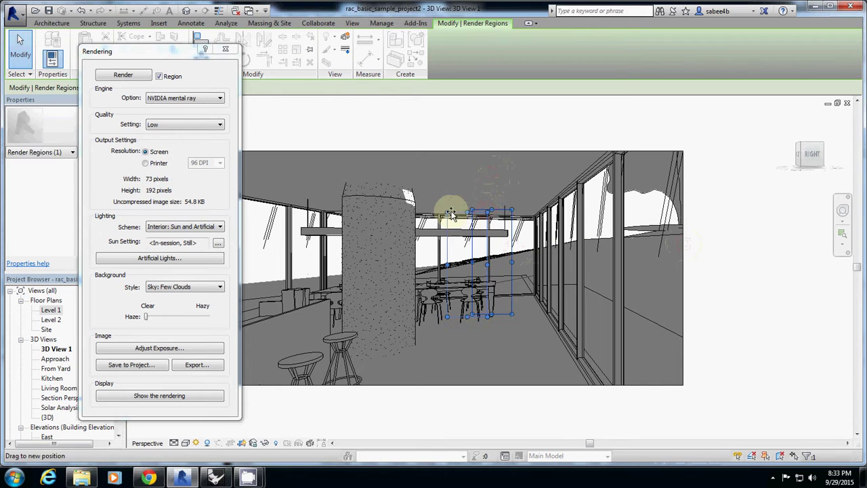
pyautogui.moveTo(490, 287); pyautogui.dragTo(464, 308)
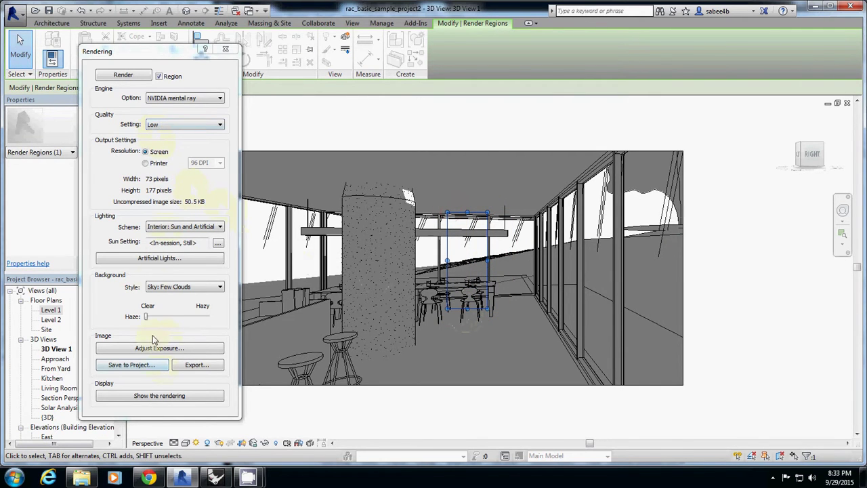
# Render the narrow 73 × 177 strip, showing the ceiling light above the dark tables
pyautogui.click(116, 78)
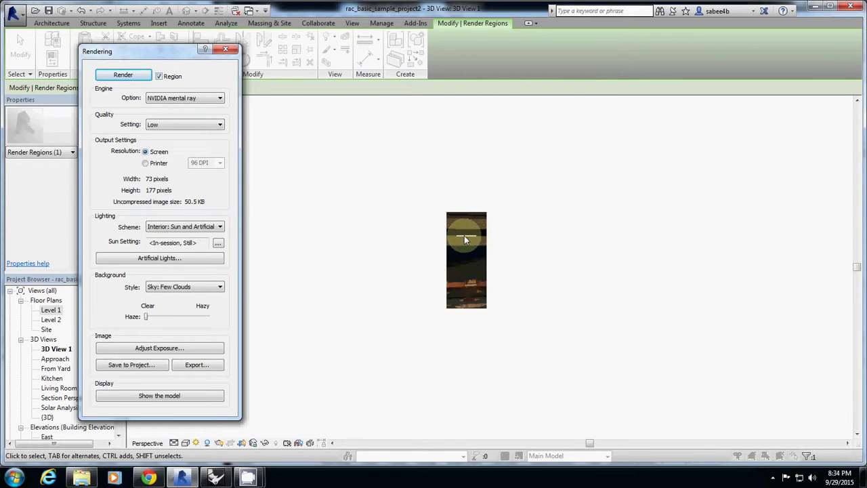
# Switch the lighting scheme to Interior: Sun only and re-render the strip region
pyautogui.click(180, 227)
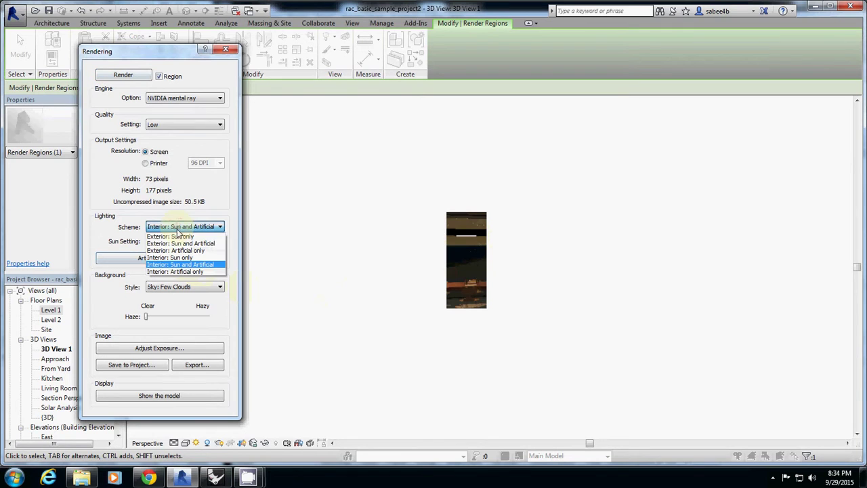
pyautogui.click(192, 258)
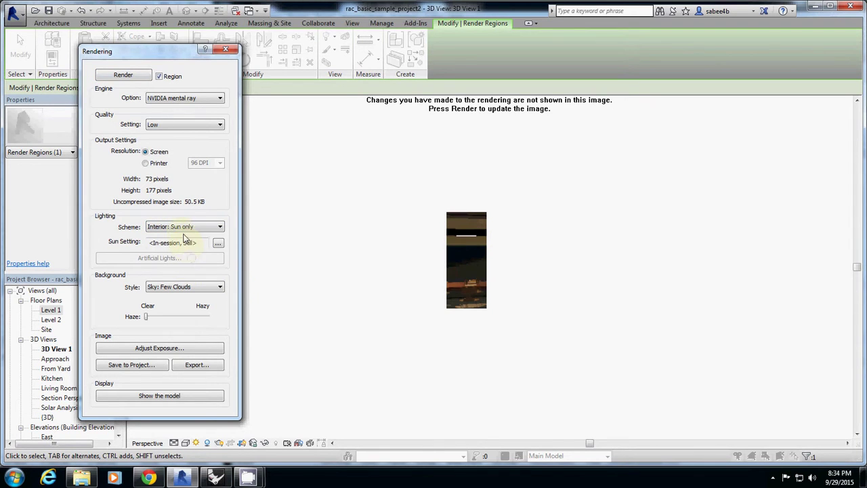
pyautogui.click(121, 77)
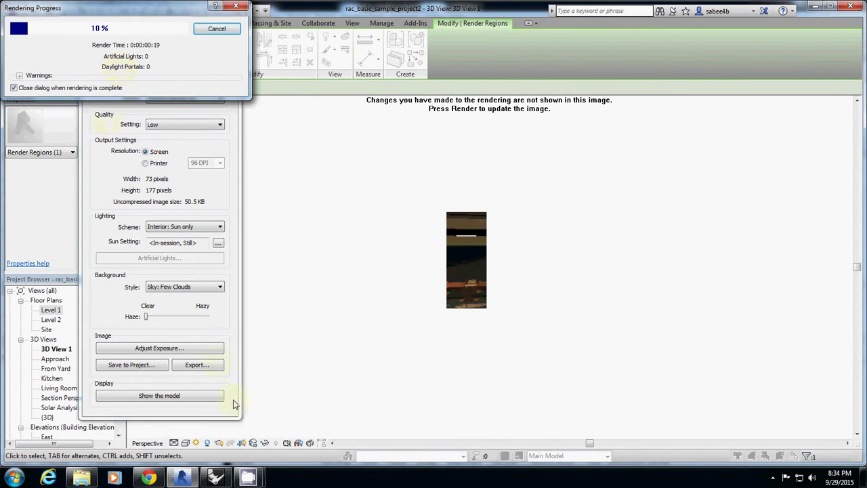
pyautogui.moveTo(247, 478)
pyautogui.click(215, 415)
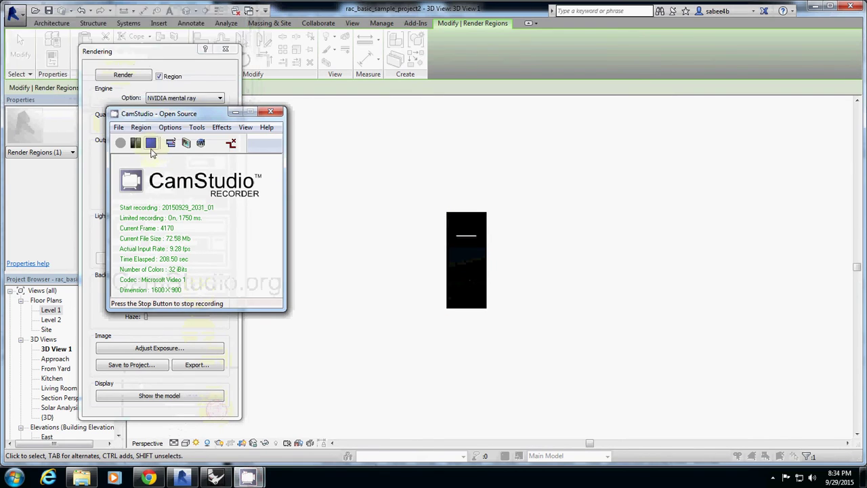